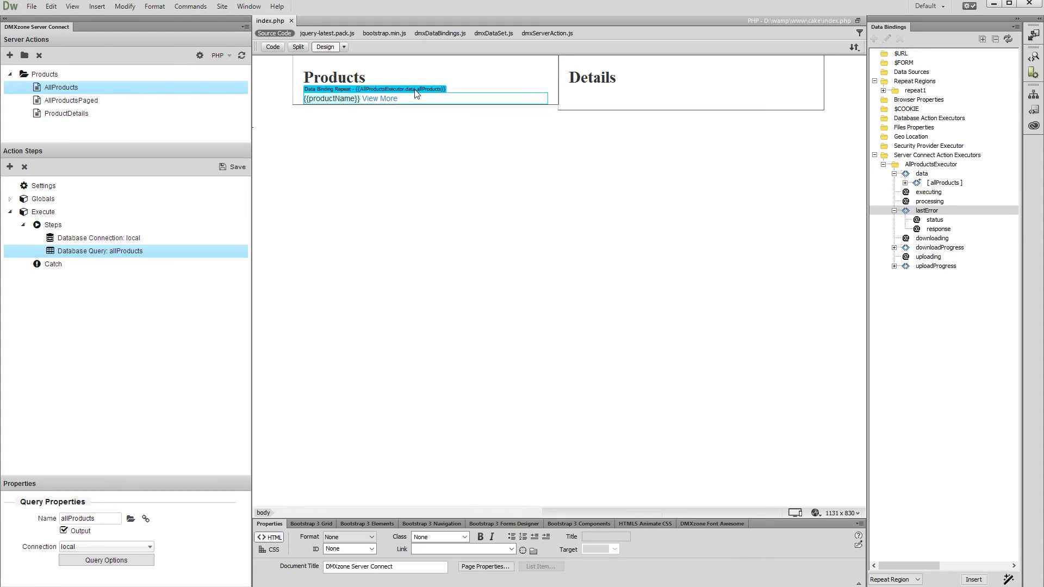
Insert an allProducts Detail Region linked to repeat1 into the Details column
{"action": "left_click", "coordinate": [415, 92]}
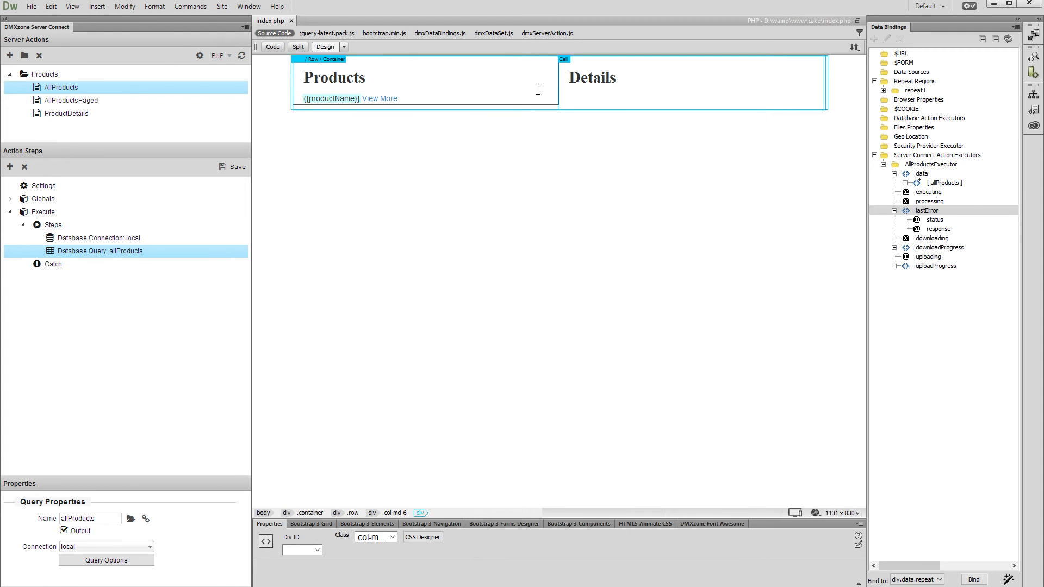
{"action": "left_click", "coordinate": [599, 93]}
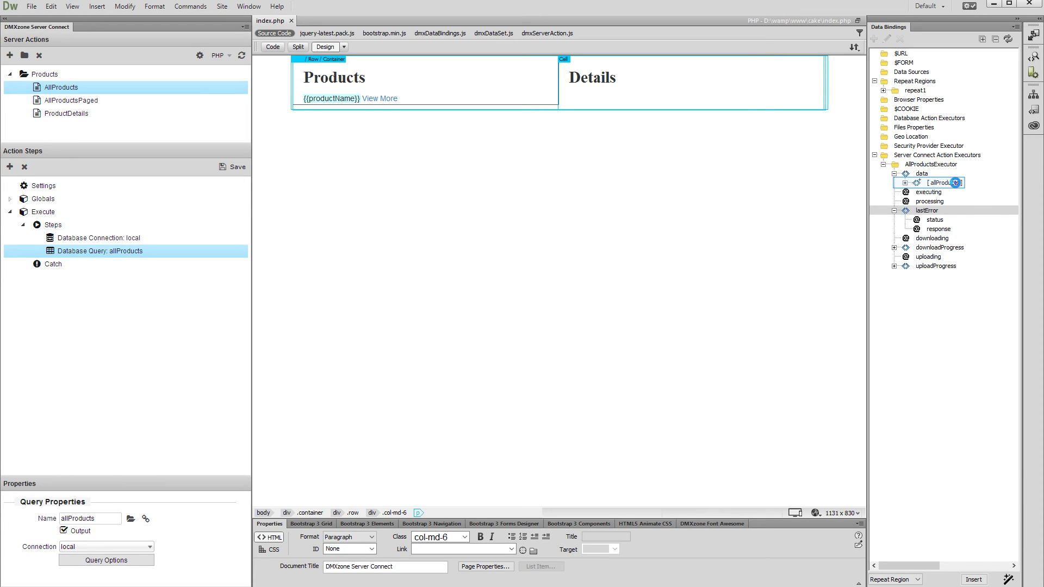
{"action": "left_click", "coordinate": [950, 183]}
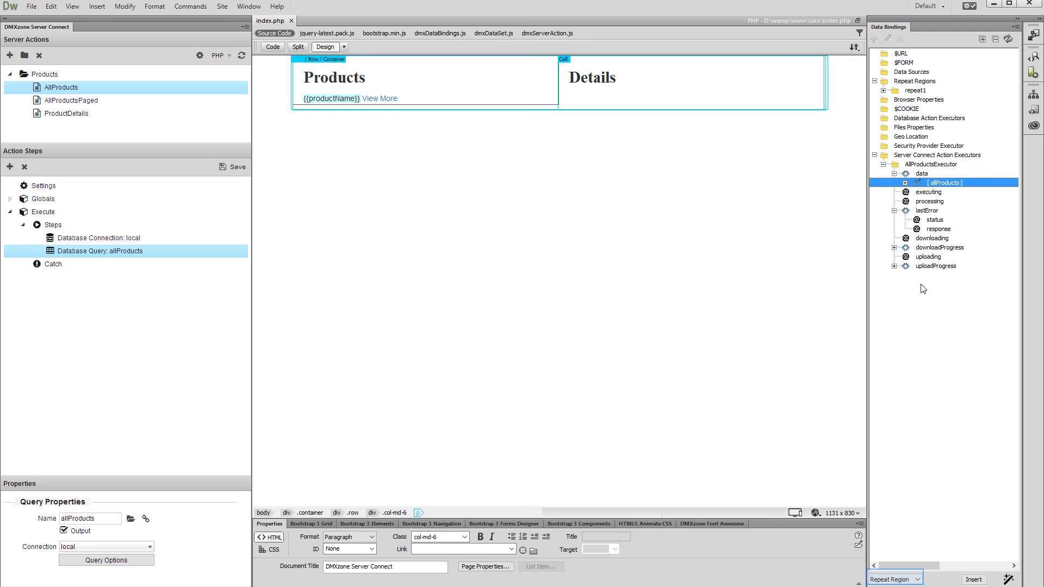
{"action": "left_click", "coordinate": [913, 581]}
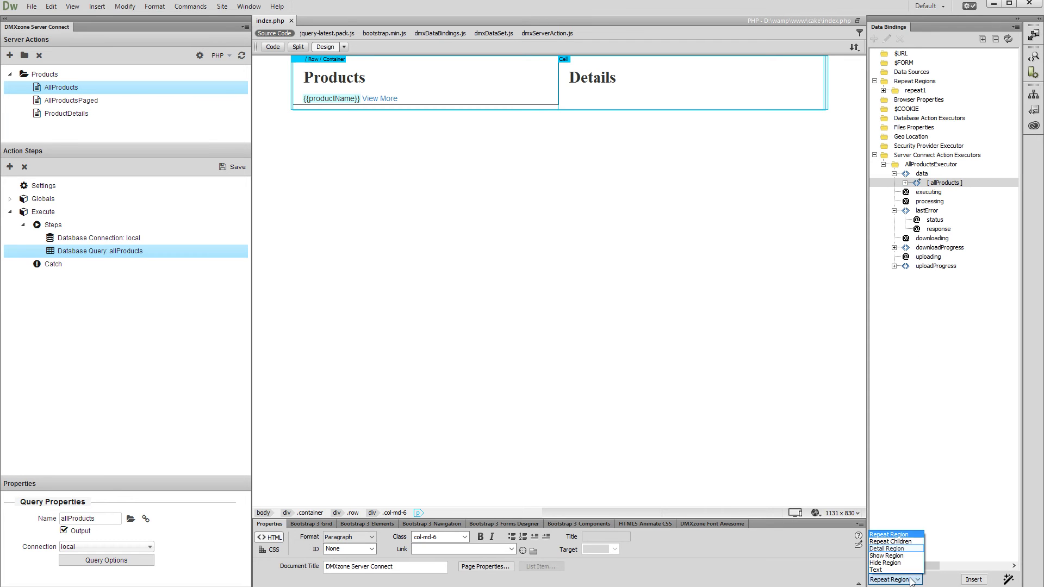
{"action": "left_click", "coordinate": [903, 549]}
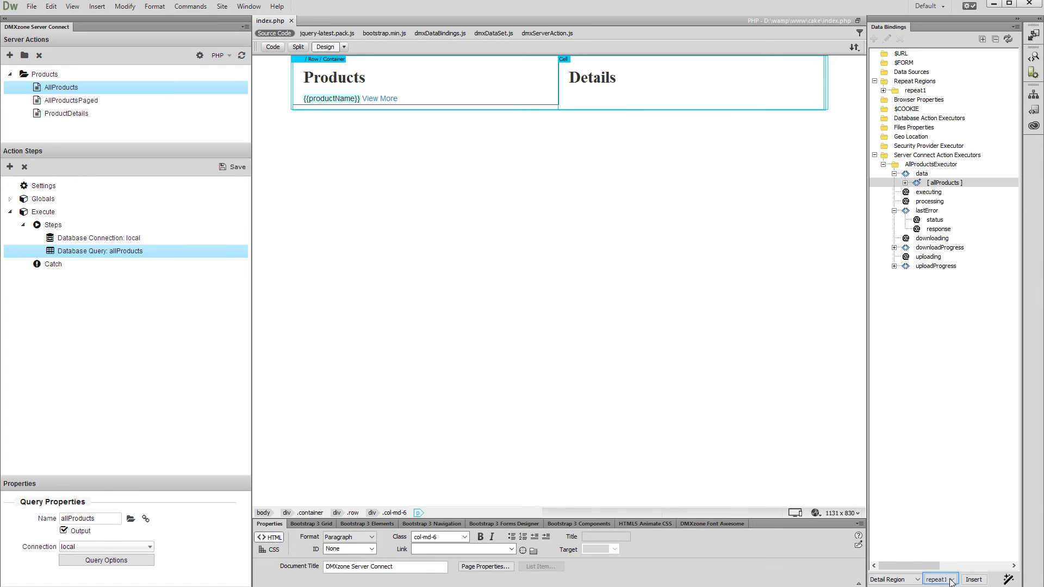
{"action": "key", "text": "Tab"}
{"action": "left_click", "coordinate": [969, 581]}
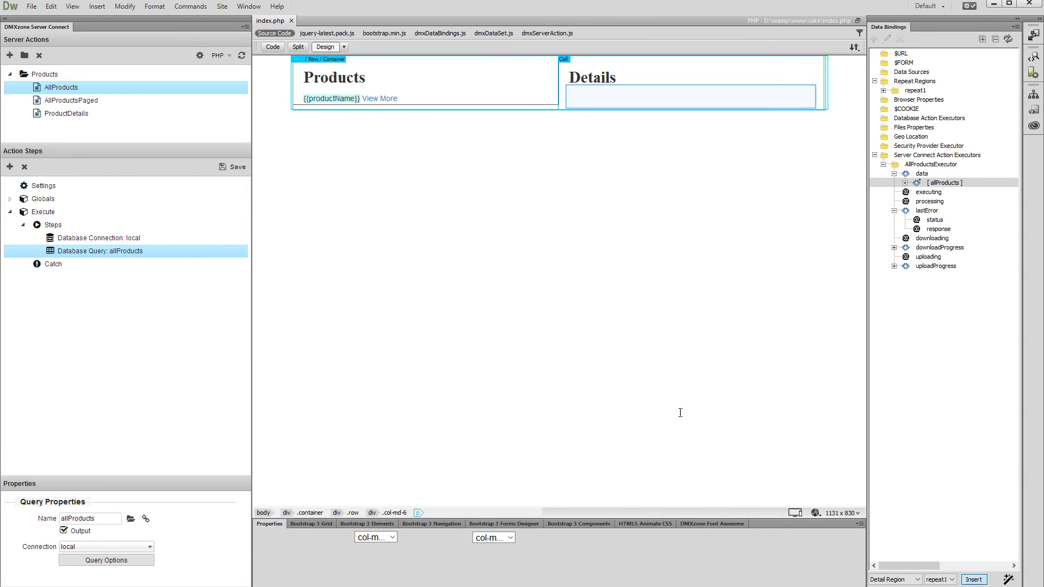
Insert the productName field as text into the new Details detail region
{"action": "left_click", "coordinate": [622, 101]}
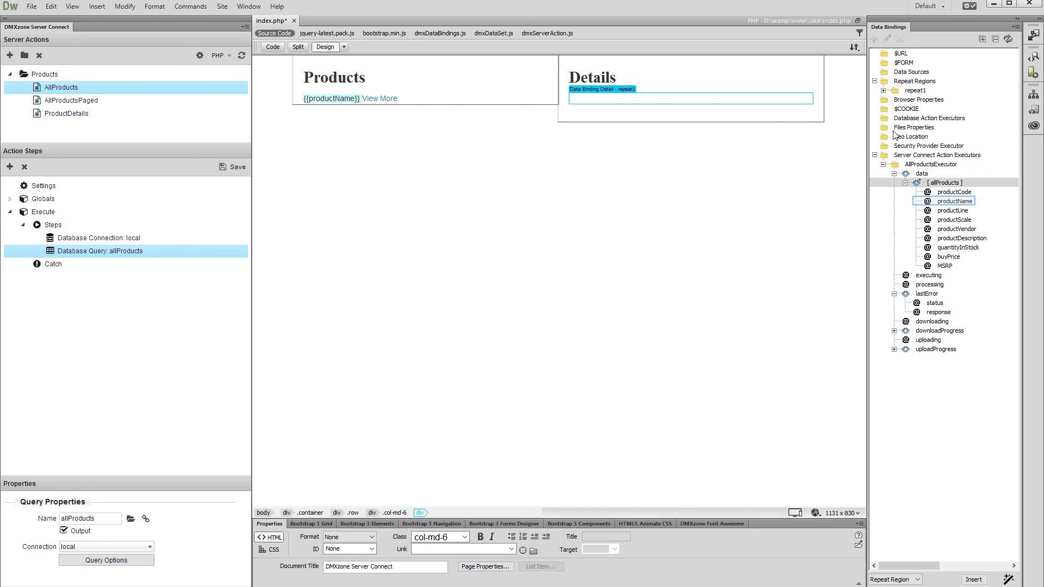
{"action": "left_click", "coordinate": [957, 204]}
{"action": "left_click", "coordinate": [958, 204]}
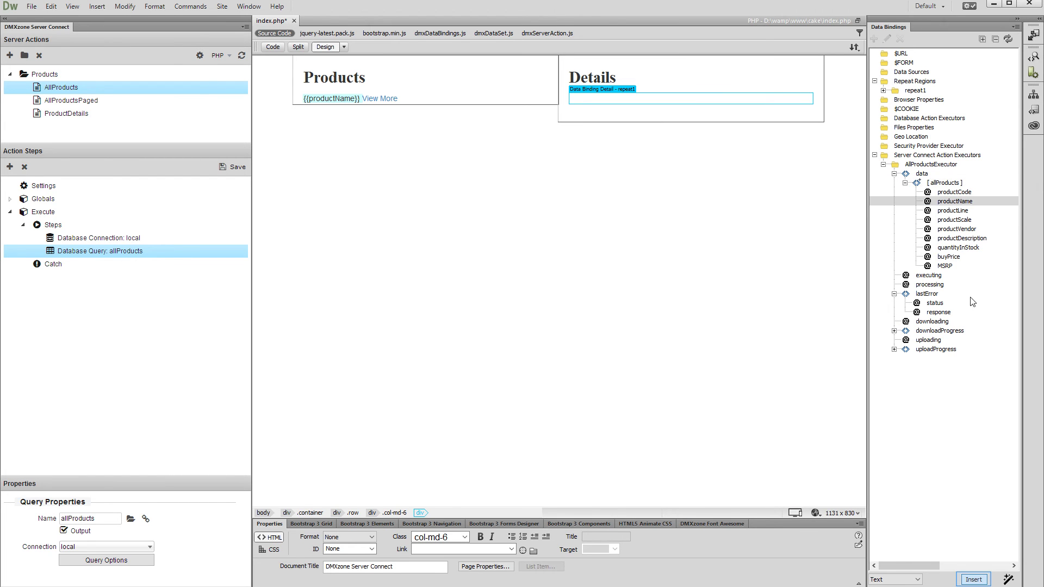
{"action": "left_click", "coordinate": [975, 579]}
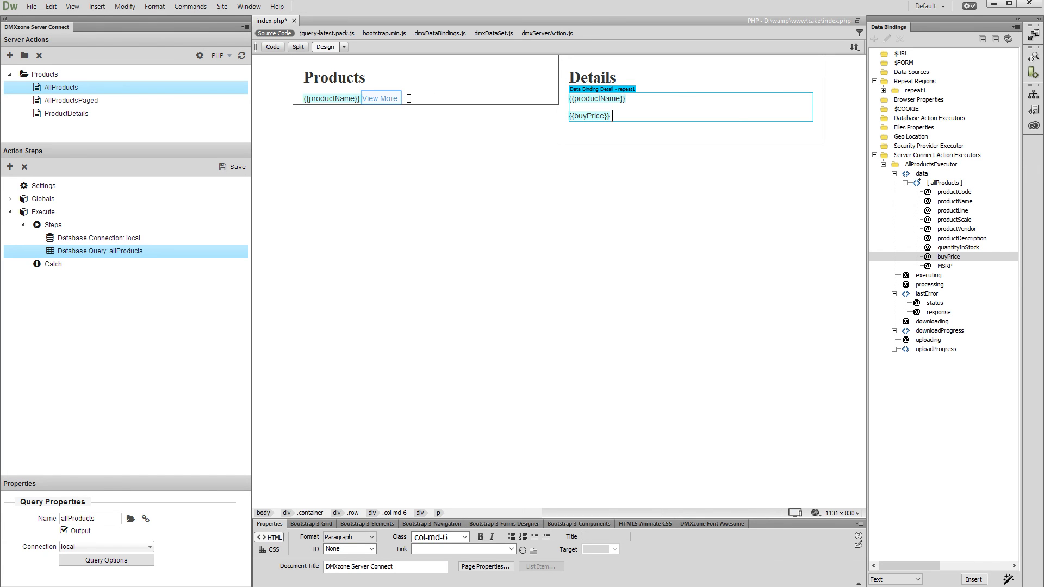
Add a DMXzone Control HTML5 Data Bindings behavior to the View More link
{"action": "left_click", "coordinate": [387, 99]}
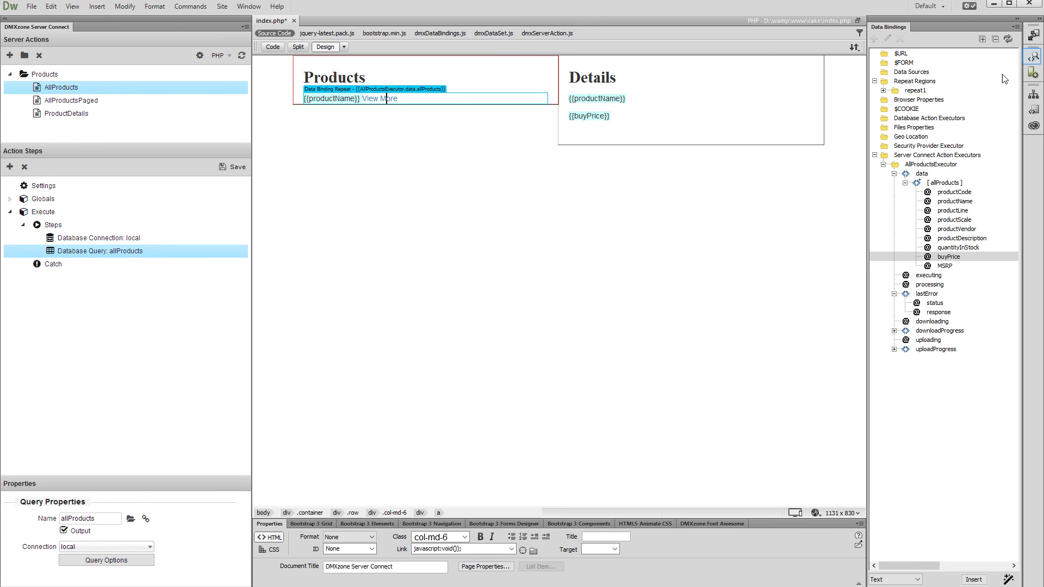
{"action": "left_click", "coordinate": [1033, 60]}
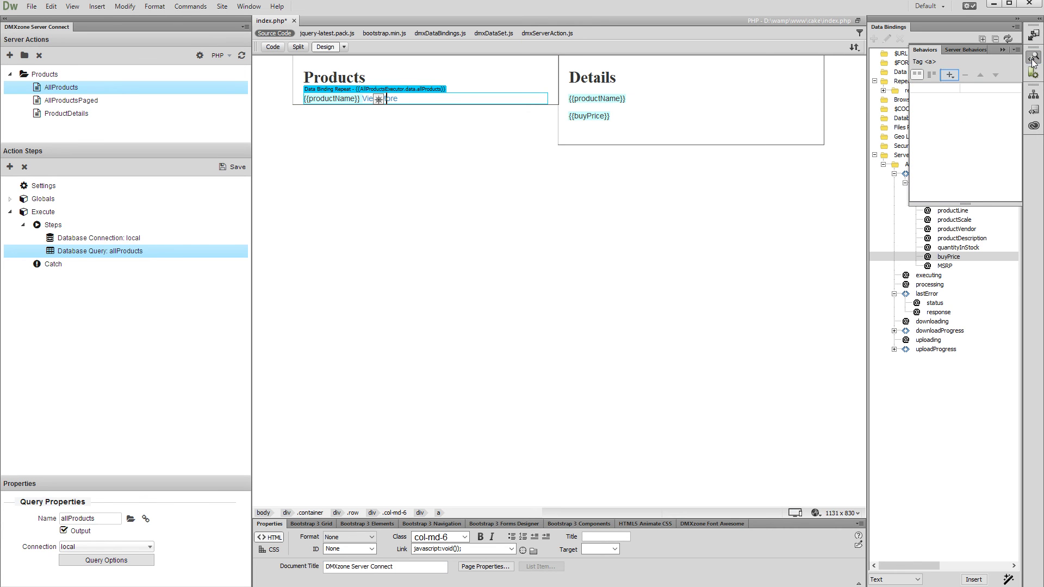
{"action": "left_click", "coordinate": [947, 78]}
{"action": "mouse_move", "coordinate": [979, 125]}
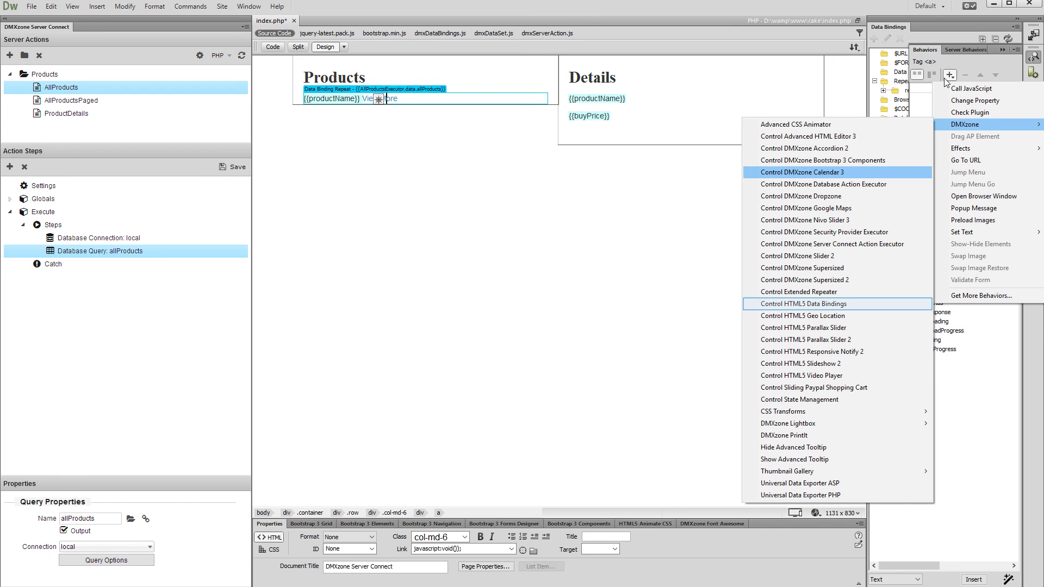
{"action": "left_click", "coordinate": [833, 304]}
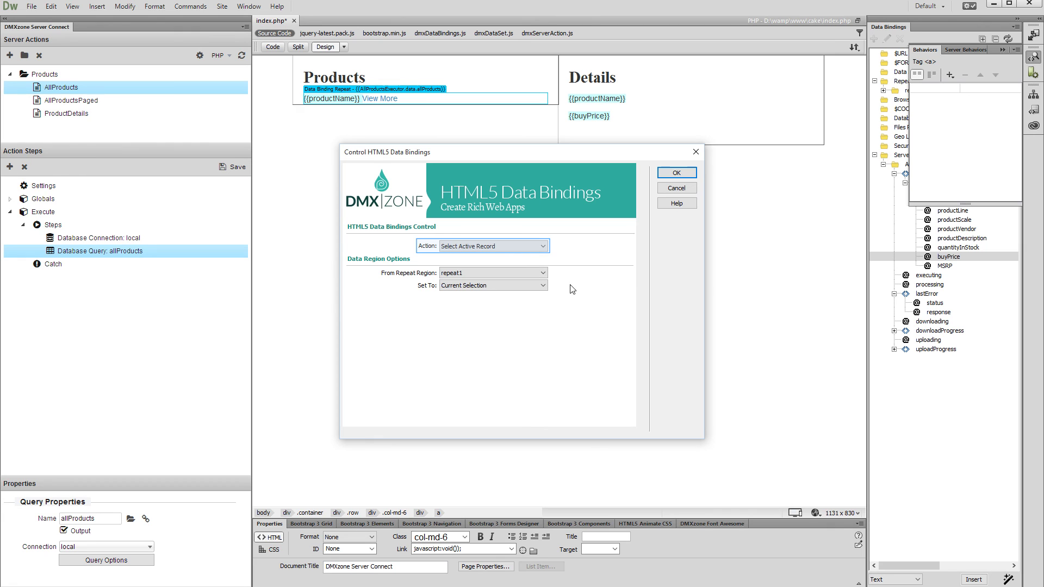
Set the behavior to Select Active Record on repeat1 with Current Selection, and apply it
{"action": "left_click", "coordinate": [503, 246]}
{"action": "left_click", "coordinate": [503, 246]}
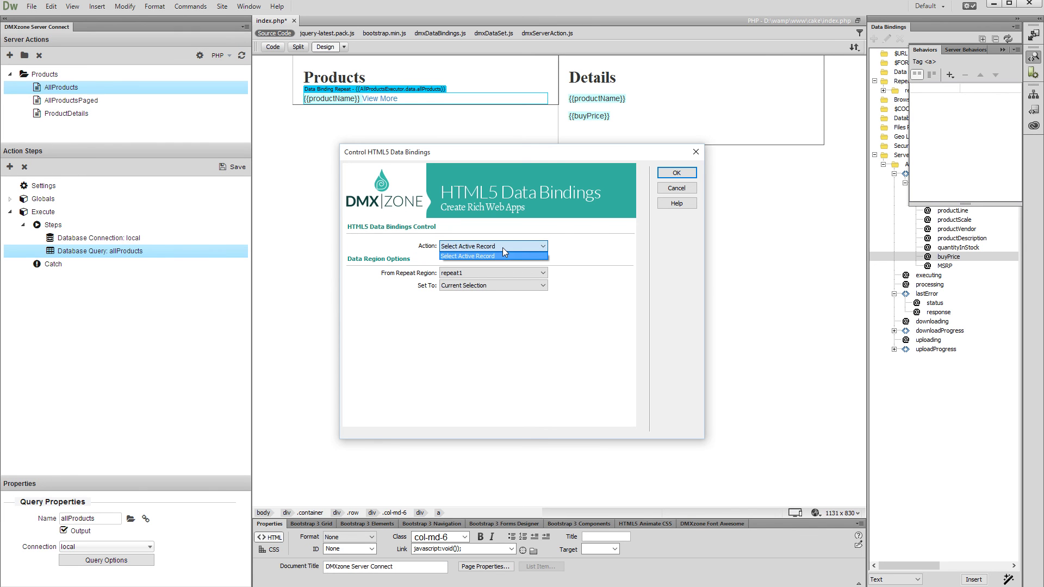
{"action": "left_click", "coordinate": [503, 253]}
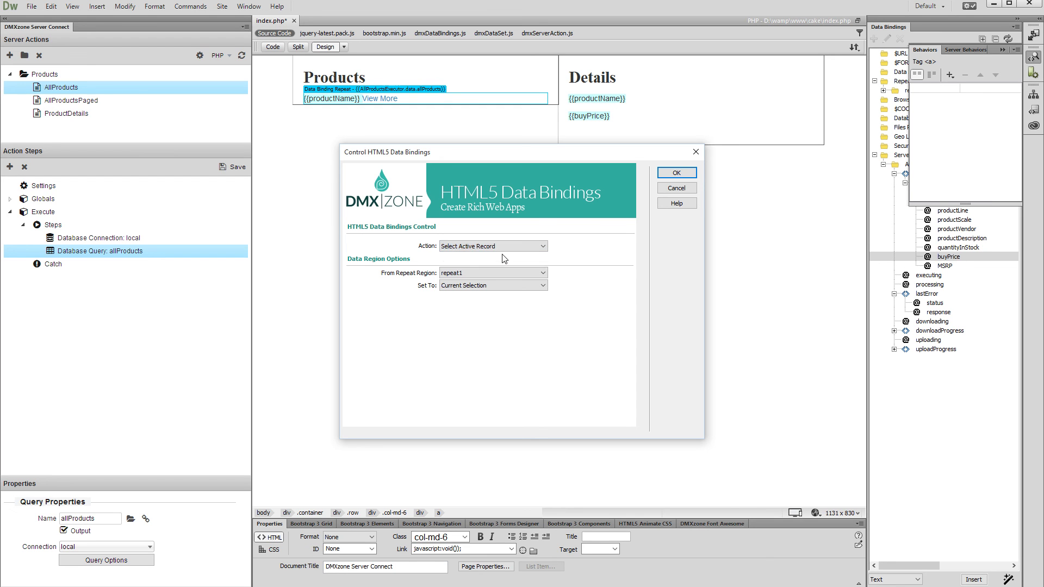
{"action": "key", "text": "Tab"}
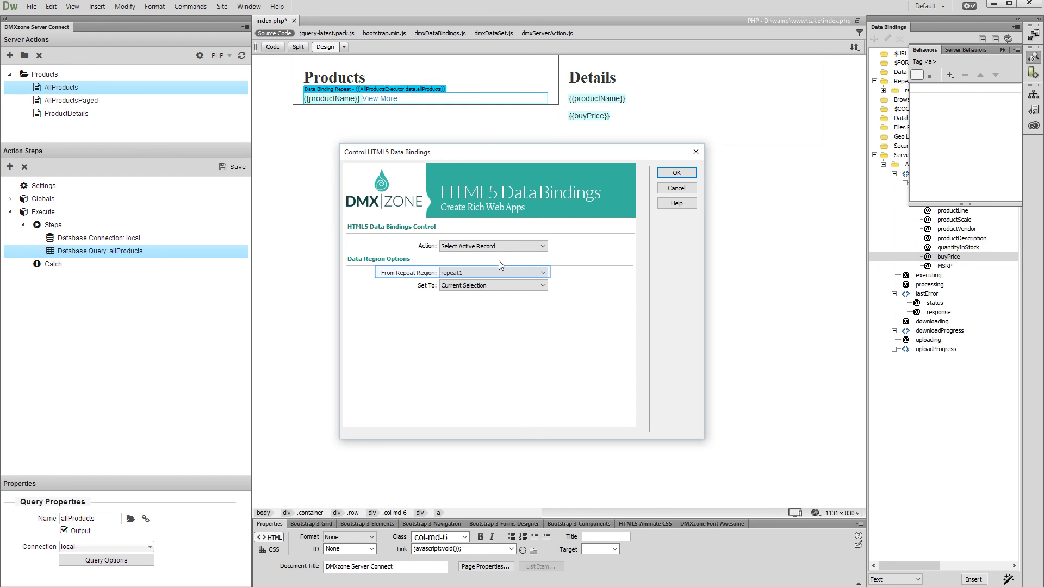
{"action": "left_click", "coordinate": [499, 273]}
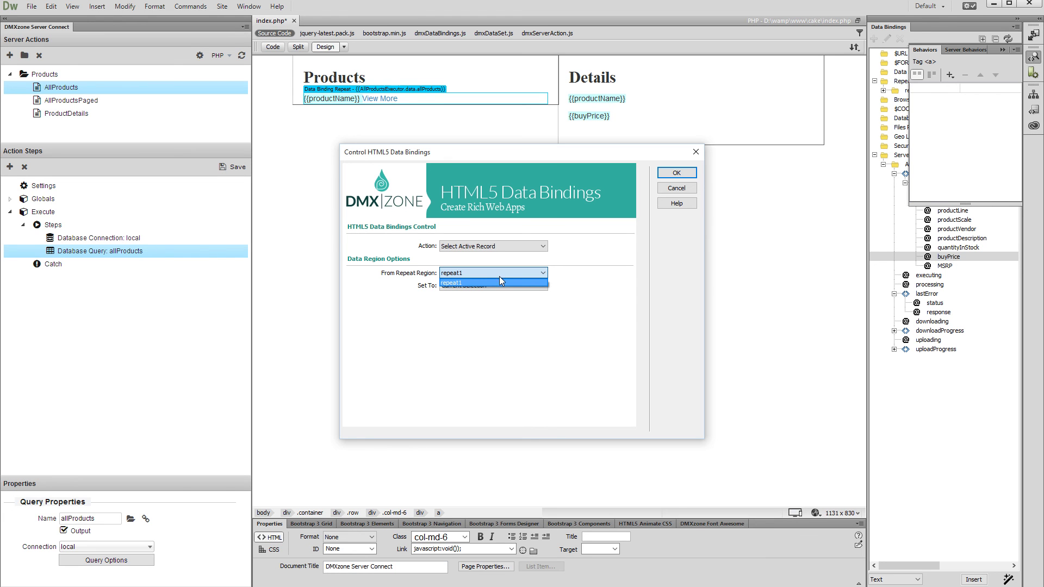
{"action": "left_click", "coordinate": [500, 283]}
{"action": "key", "text": "Tab"}
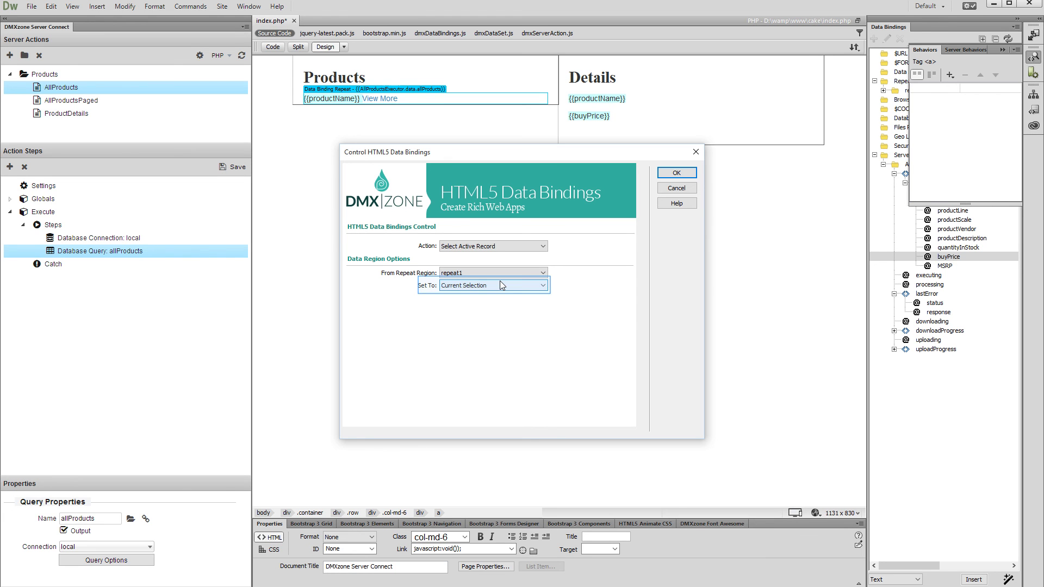
{"action": "left_click", "coordinate": [496, 288]}
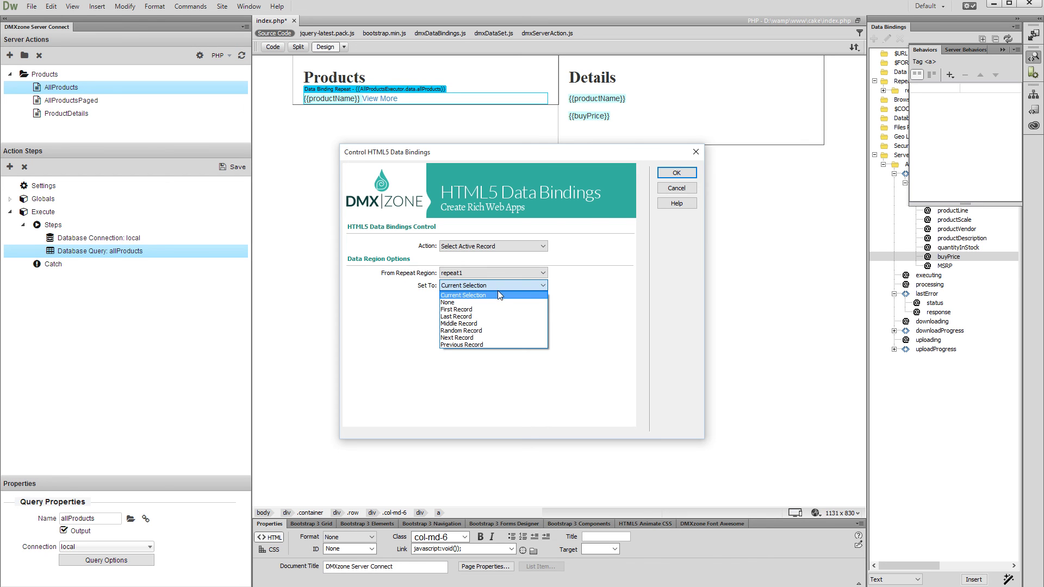
{"action": "left_click", "coordinate": [498, 295]}
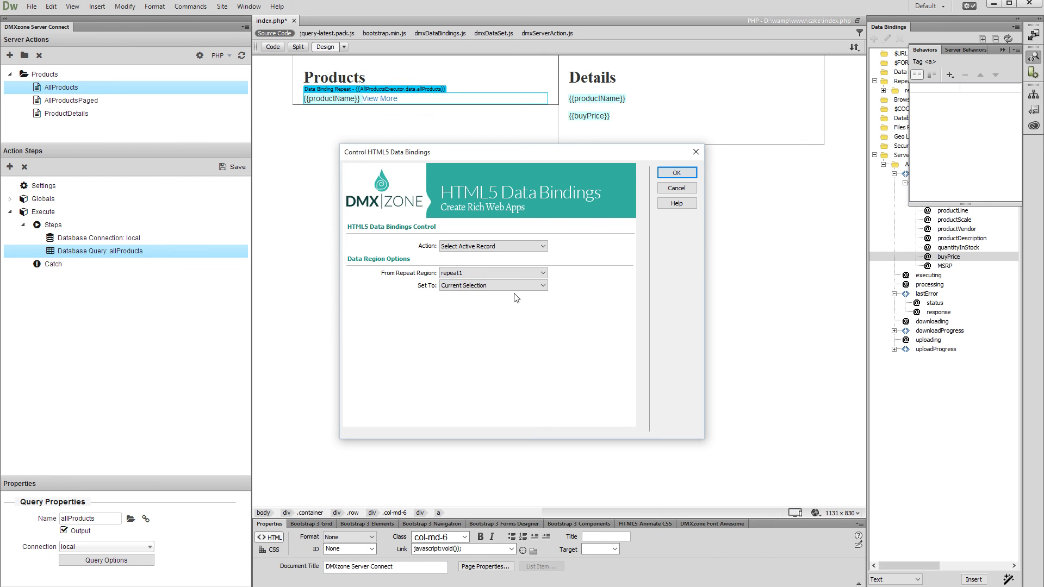
{"action": "left_click", "coordinate": [672, 175]}
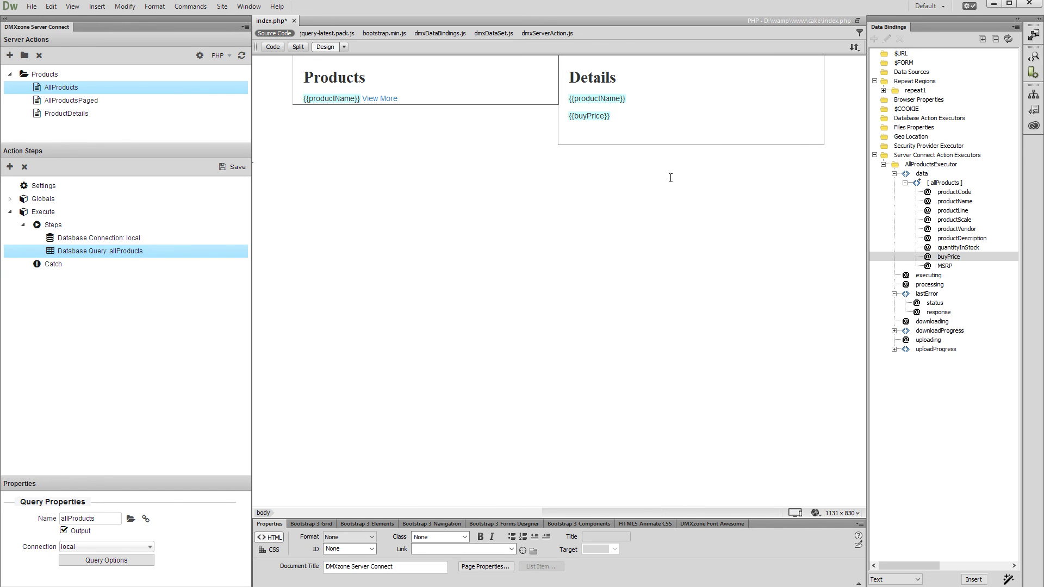
In Live view, show details for the 1904 Buick Runabout, 1917 Grand Touring Sedan and 1934 Ford V8 Coupe
{"action": "key", "text": "alt+F11"}
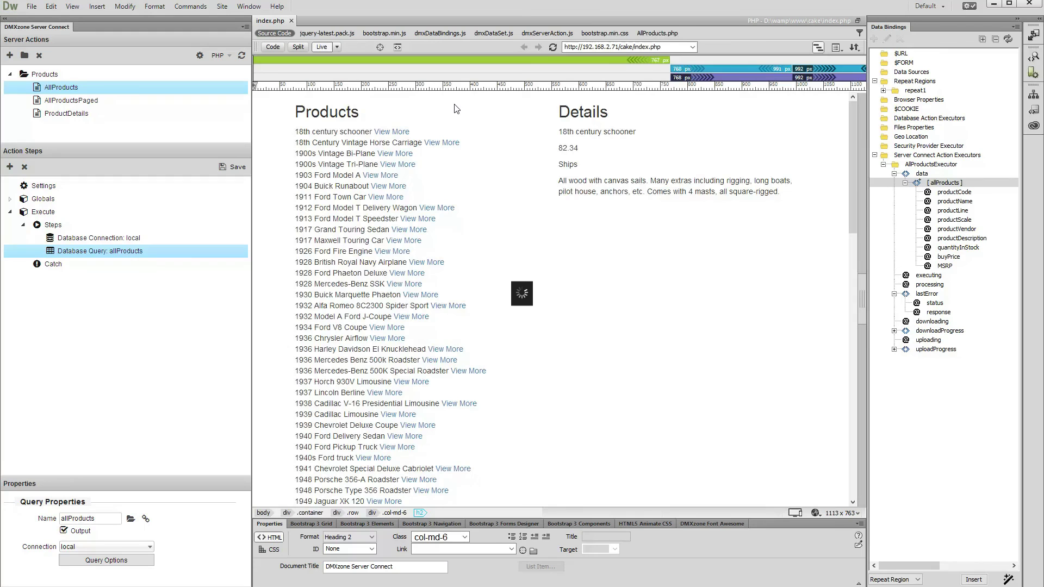
{"action": "left_click", "coordinate": [392, 187]}
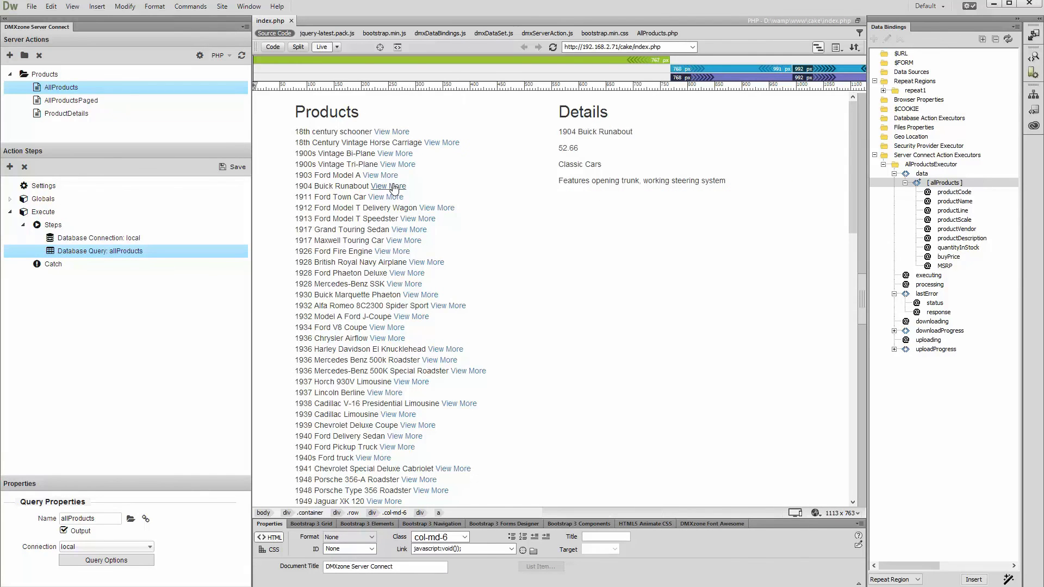
{"action": "left_click", "coordinate": [409, 230]}
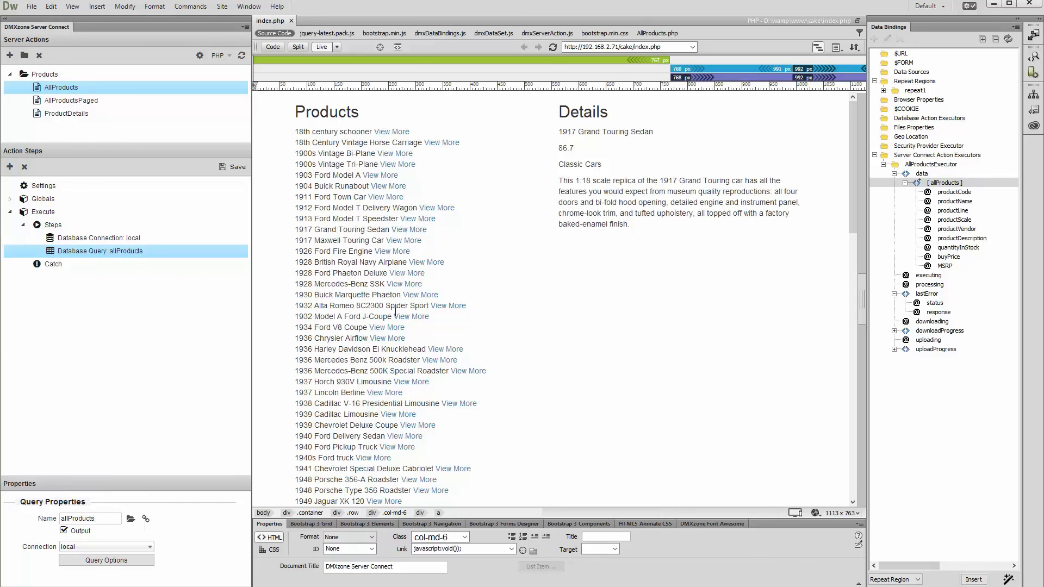
{"action": "left_click", "coordinate": [392, 329]}
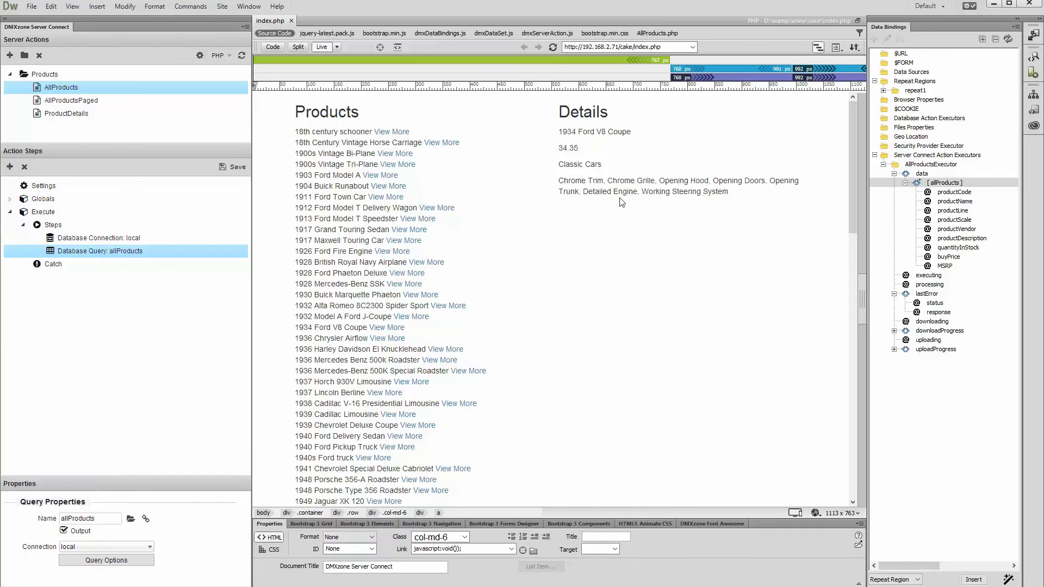